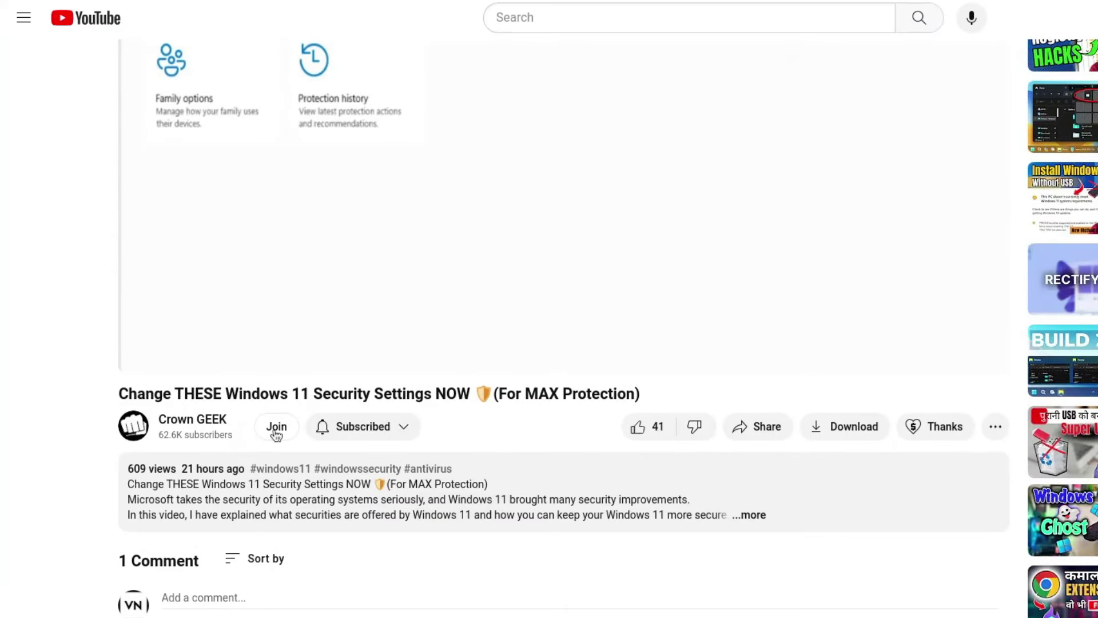
Open the Crown GEEK channel's Join offers and view the Special, King and regular Members tier perks.
click(275, 430)
click(577, 423)
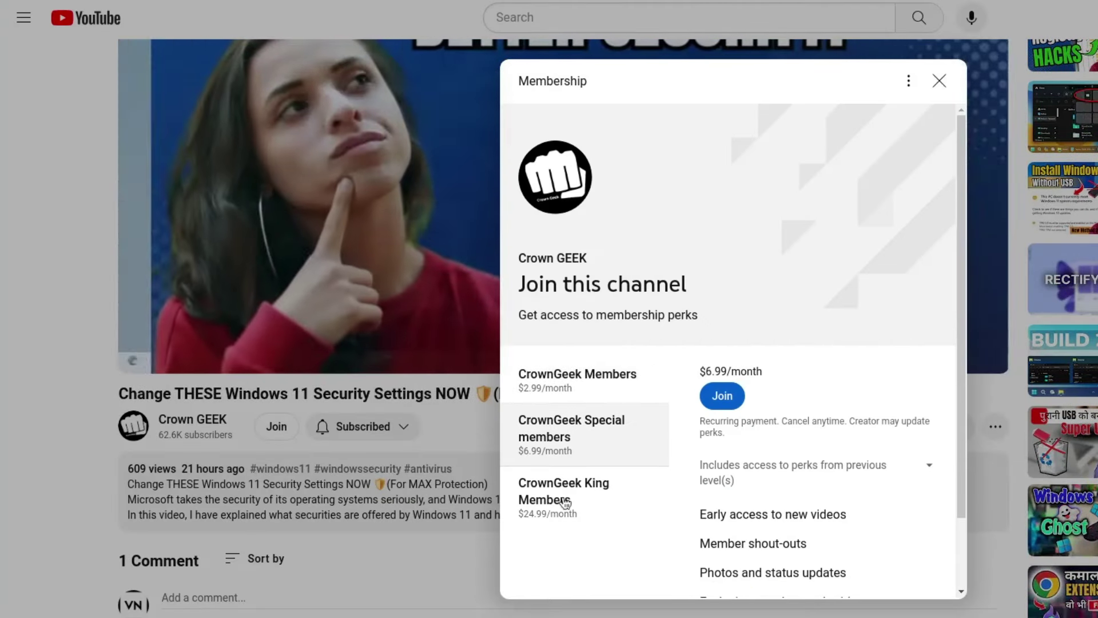
click(559, 503)
scroll(708, 466, down, 2)
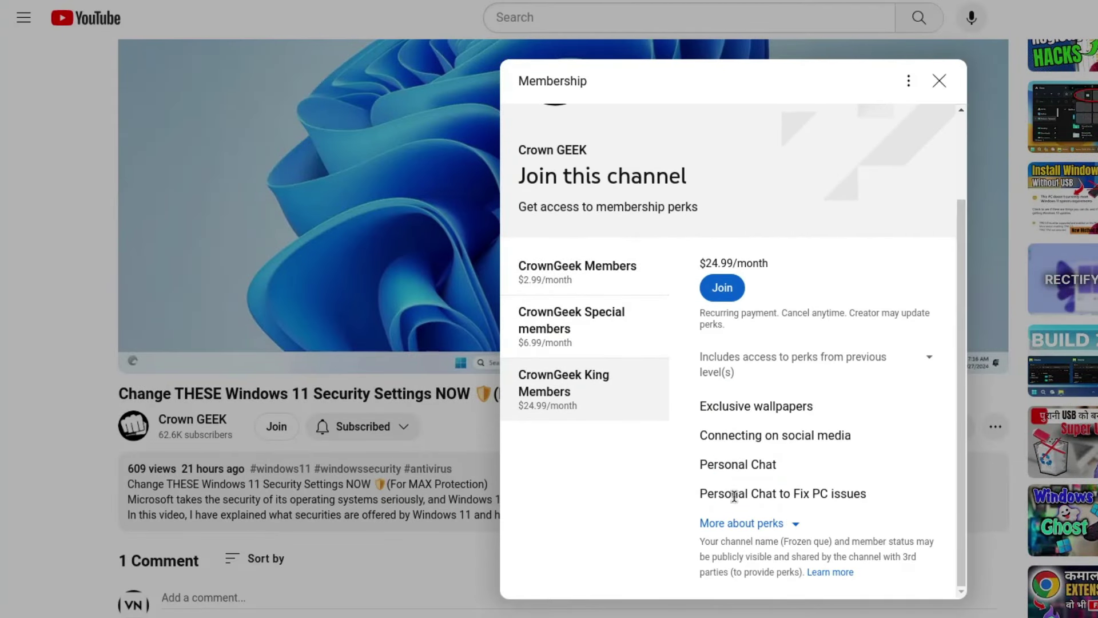
click(568, 286)
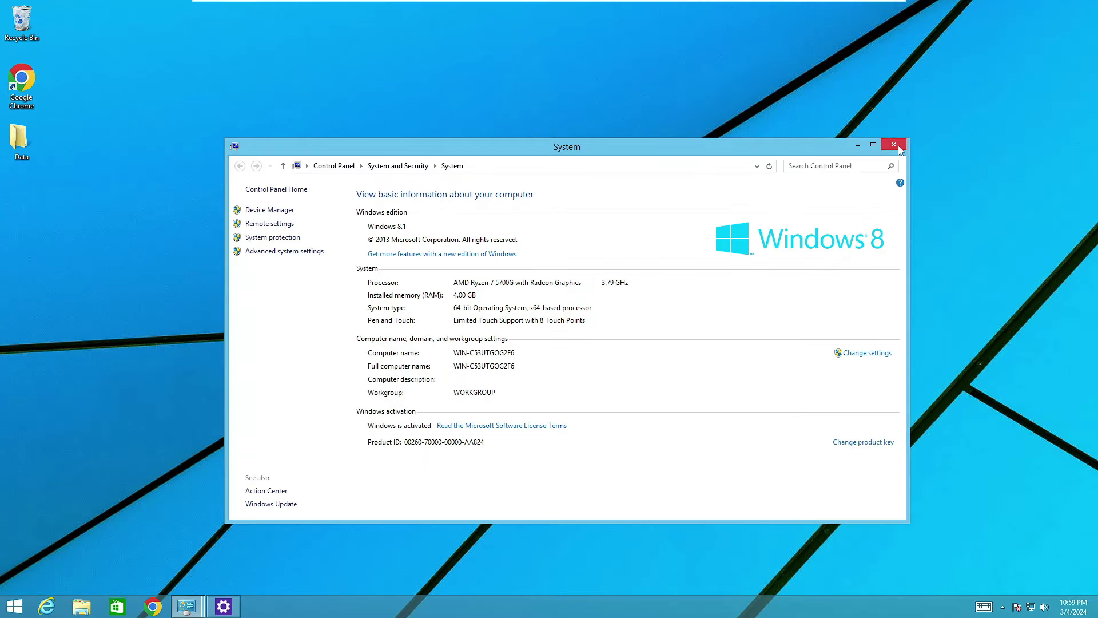
Show the desktop with Win+D and launch Google Chrome from the taskbar.
key(super+d)
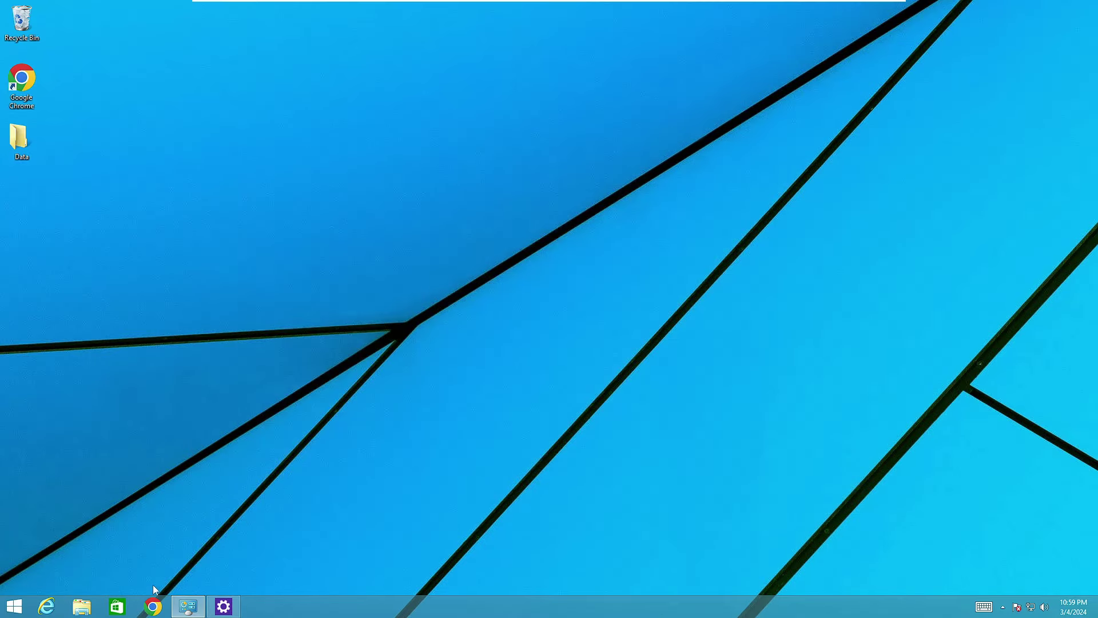
click(153, 606)
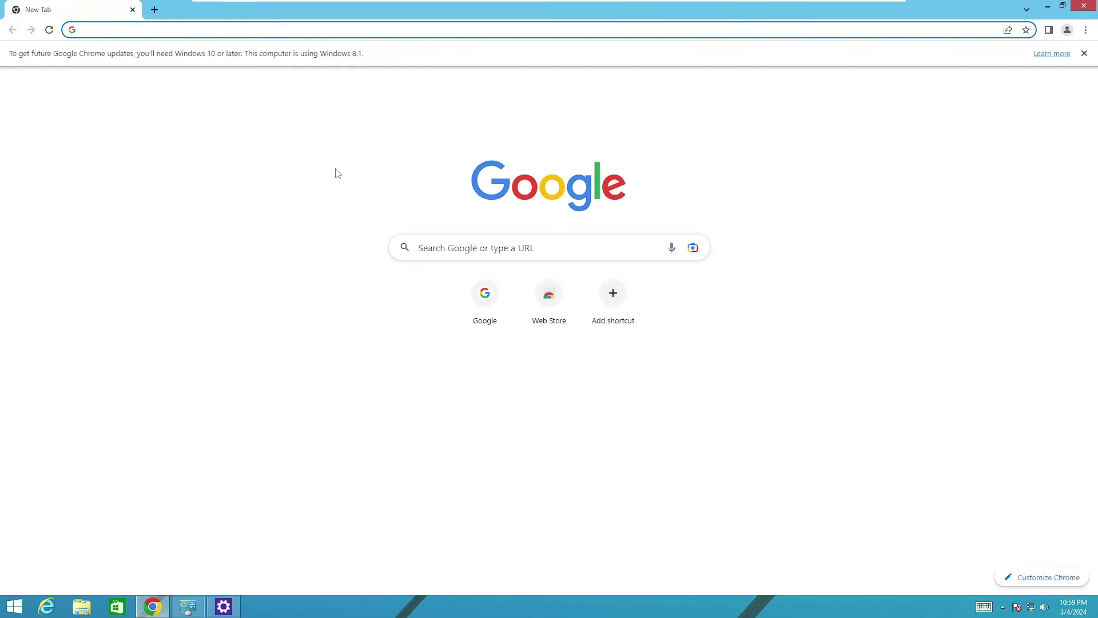
Search Google for 'windows 10 iso download' and open Microsoft's official Download Windows 10 page.
text(windows)
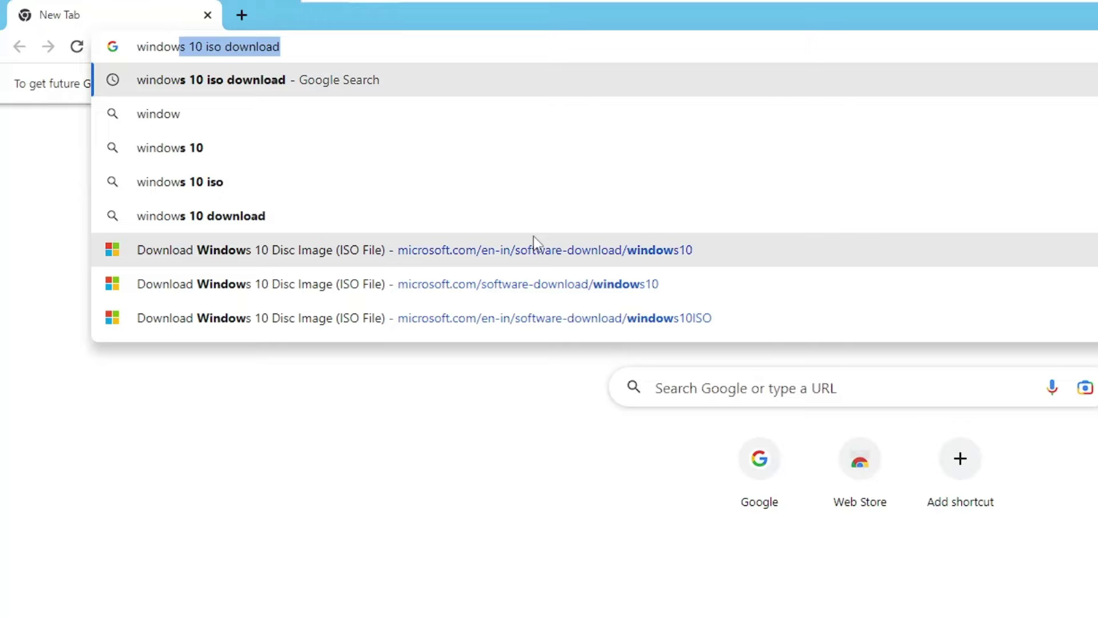
key(End)
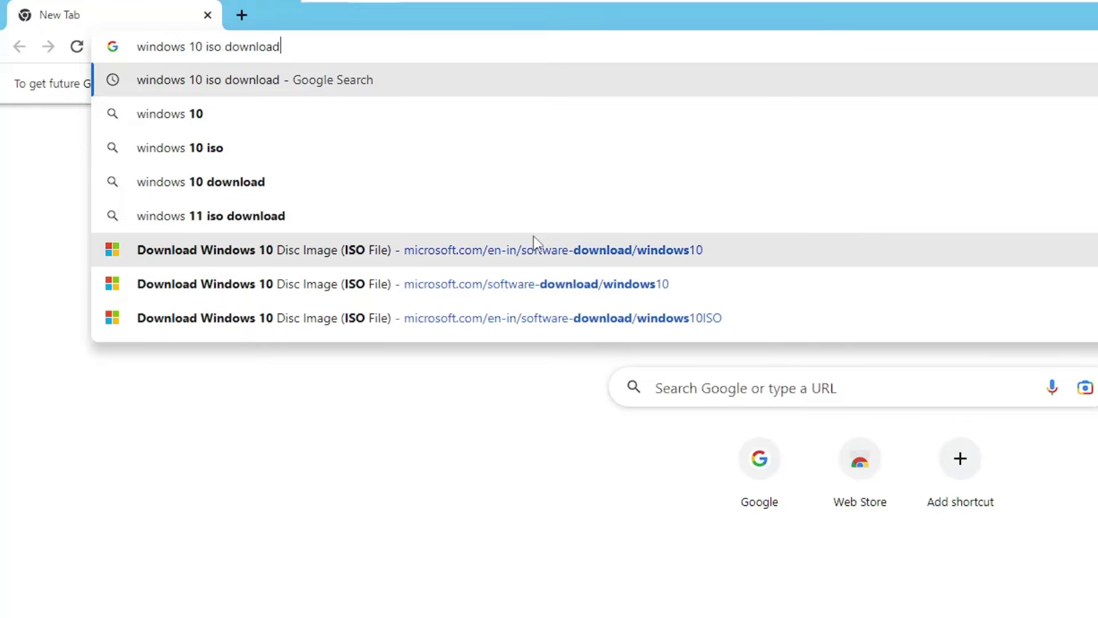
key(Return)
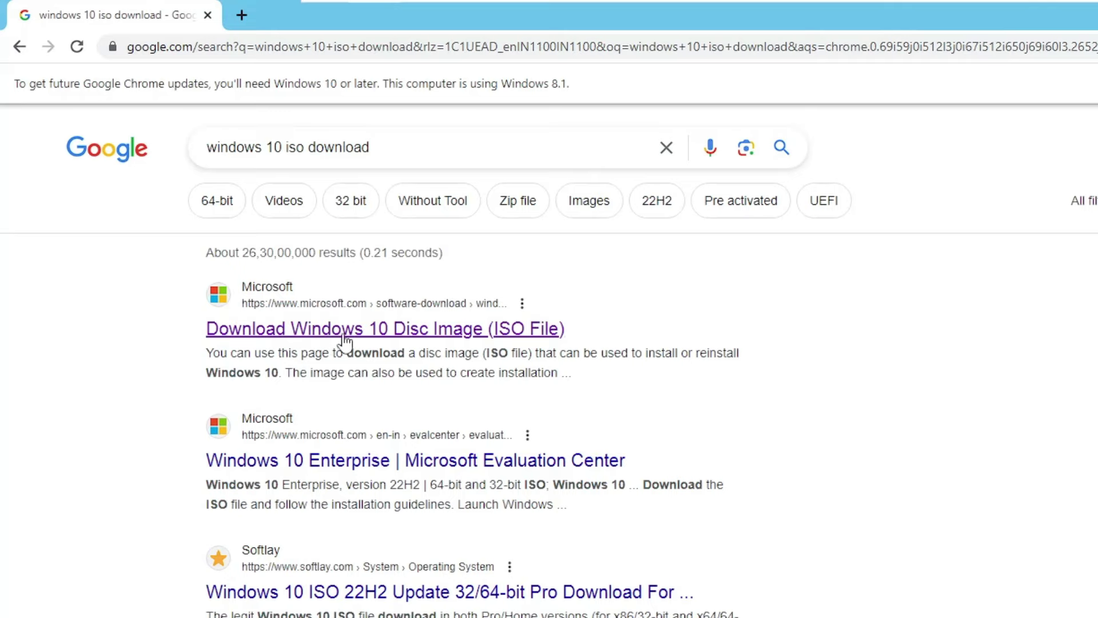
click(399, 335)
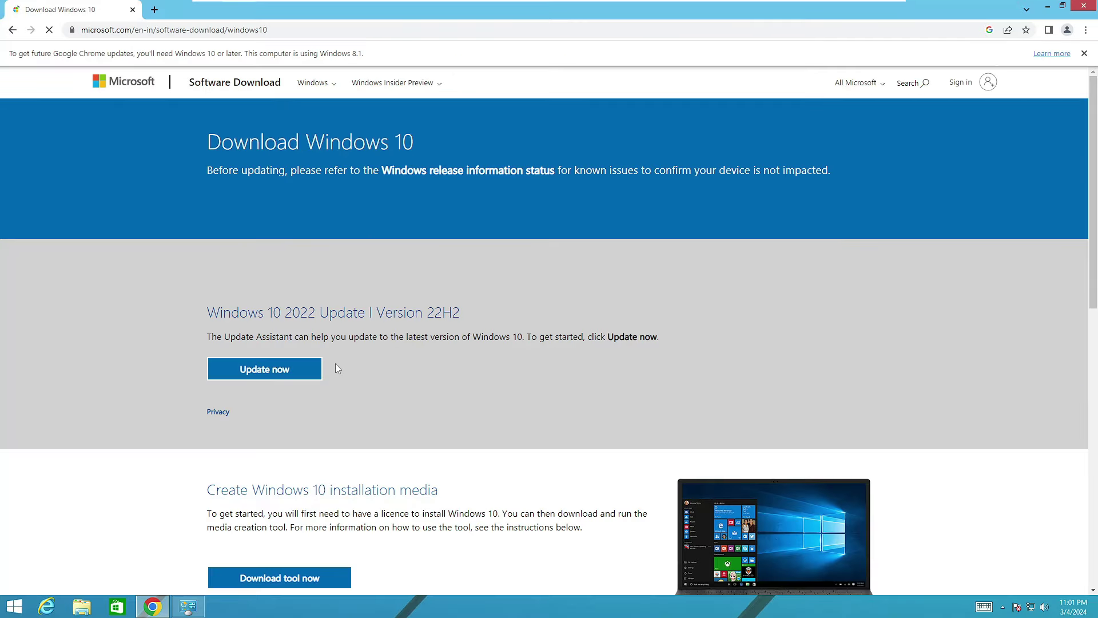
Scroll down the Download Windows 10 page to the installation media section.
scroll(354, 320, down, 6)
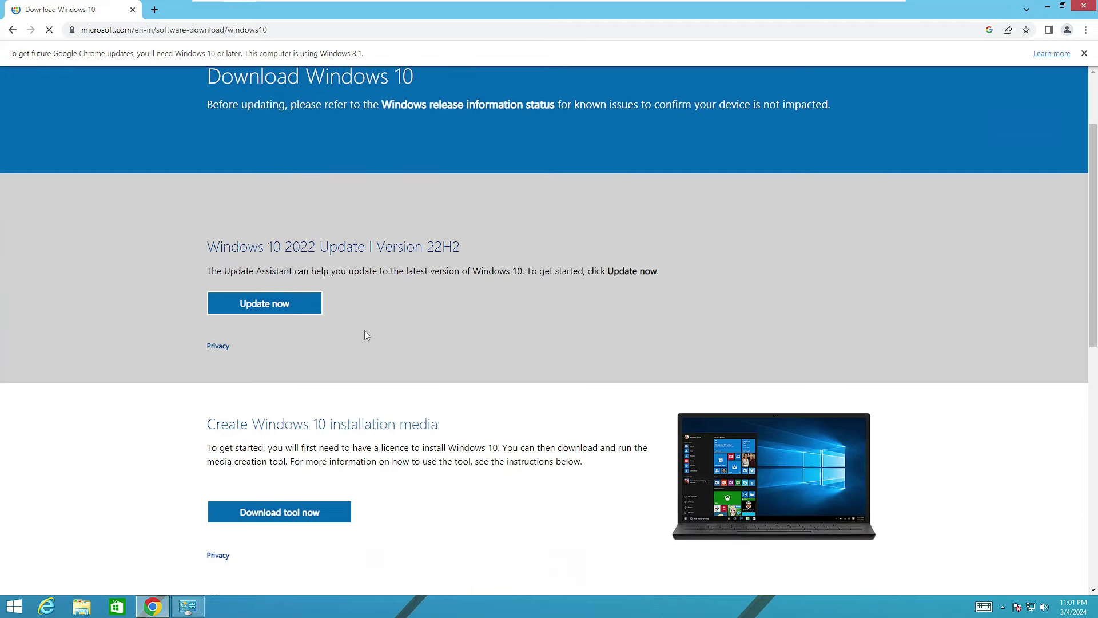
scroll(286, 453, down, 1)
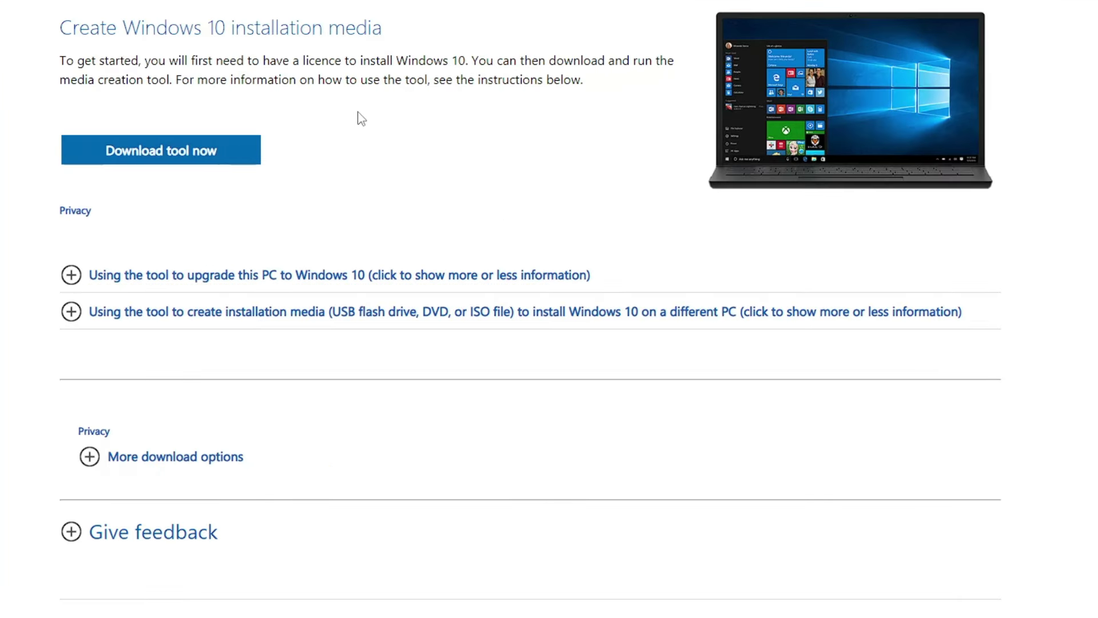
Open DevTools for the page and bring up its Network conditions panel.
right_click(360, 118)
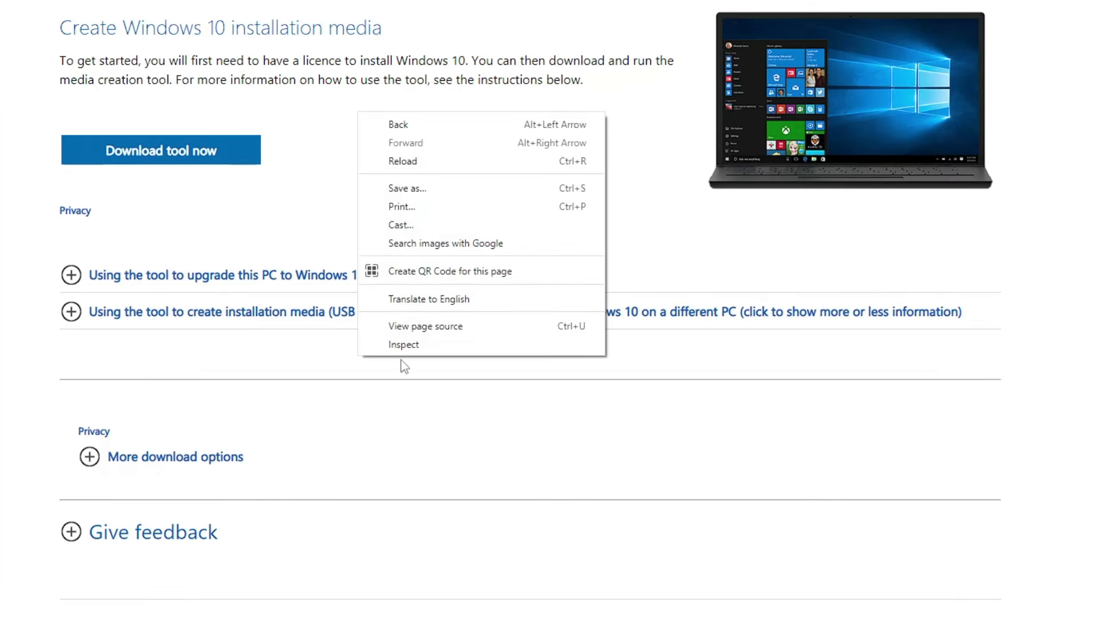
click(411, 347)
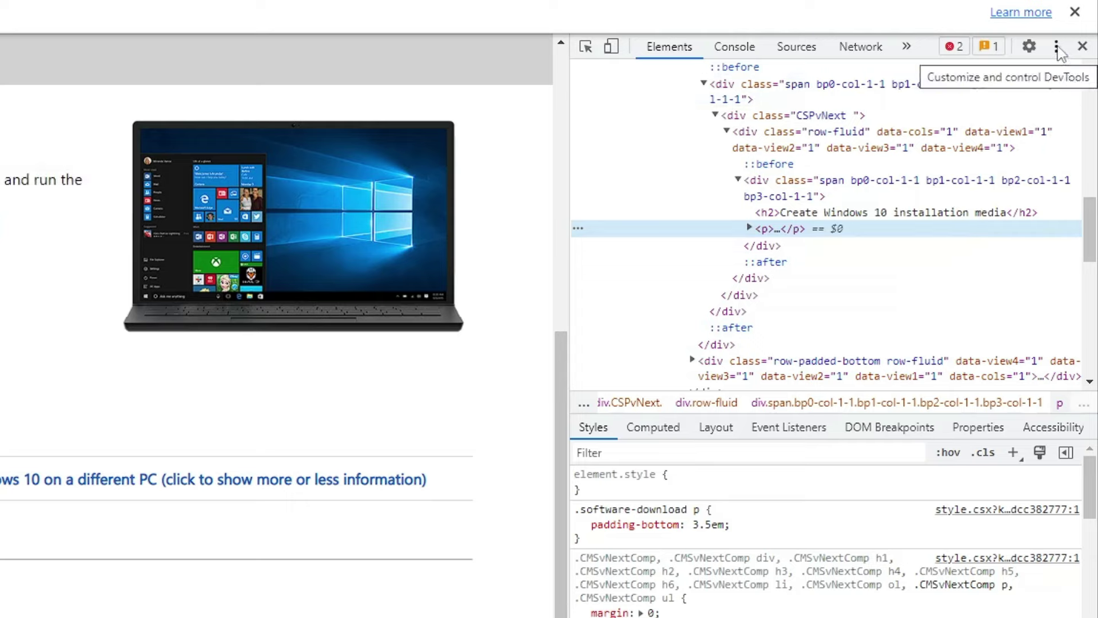
click(1056, 48)
mouse_move(983, 200)
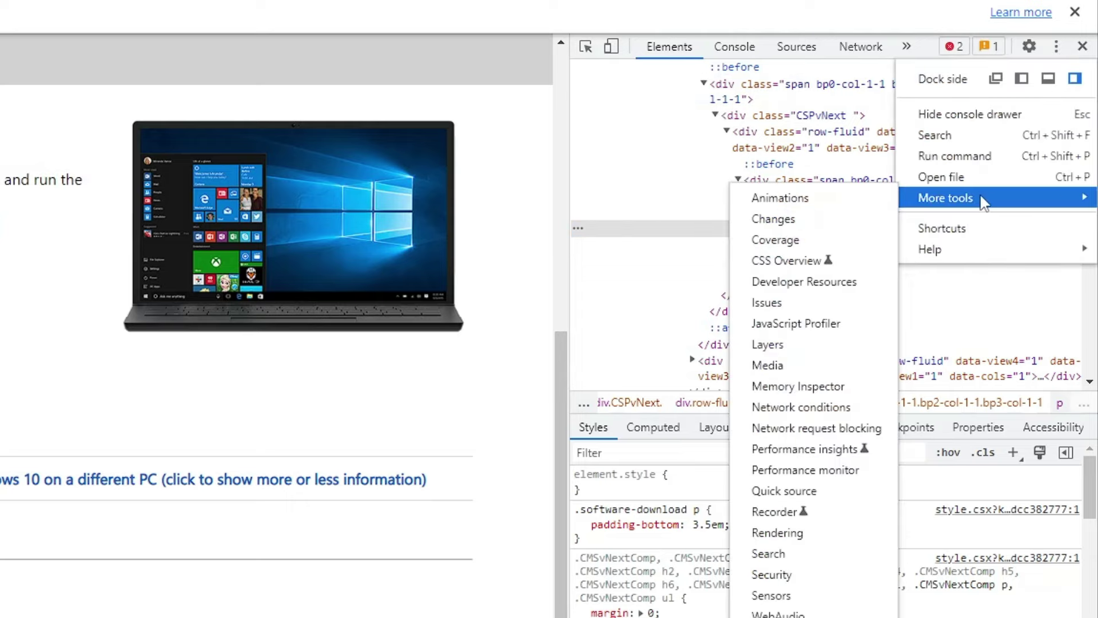
click(813, 407)
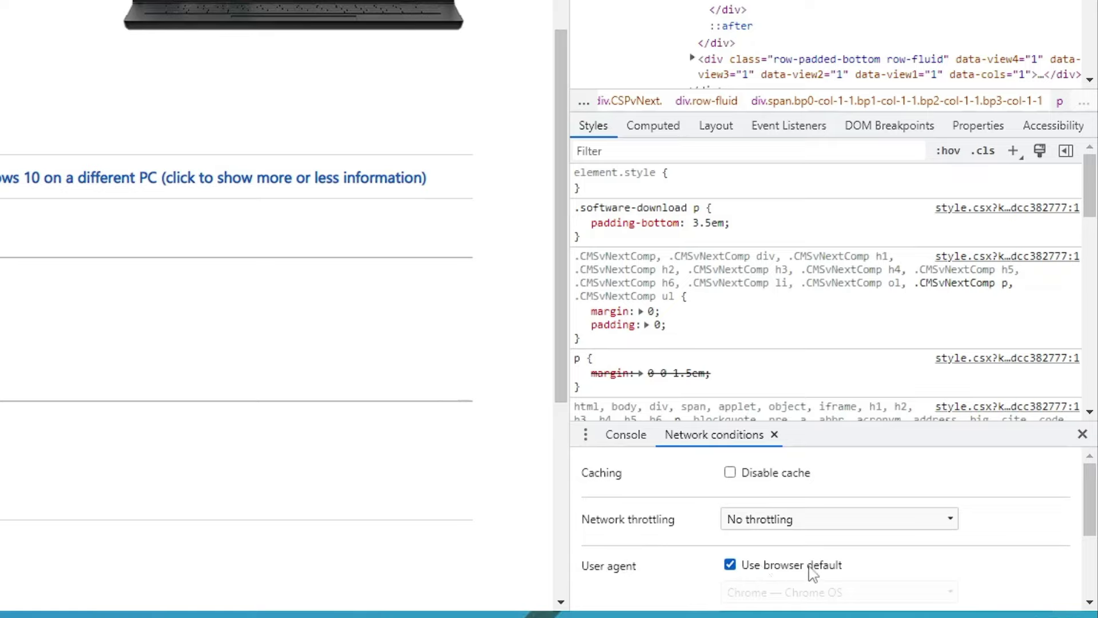
Replace the browser default user agent with the Chrome — Chrome OS preset.
click(731, 565)
click(852, 600)
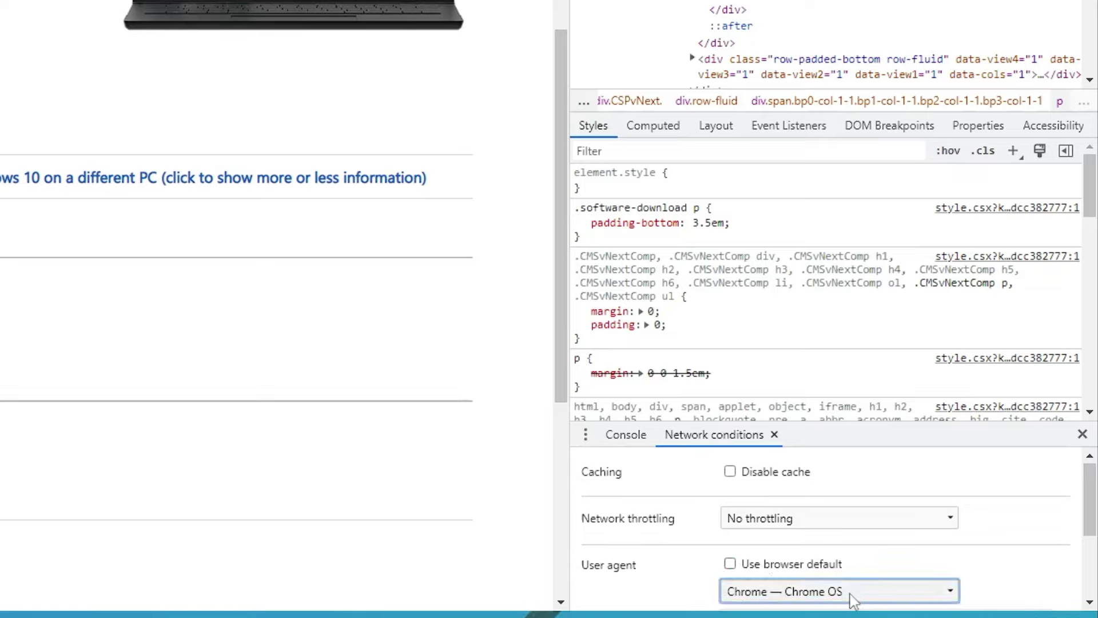
scroll(852, 599, down, 2)
click(860, 502)
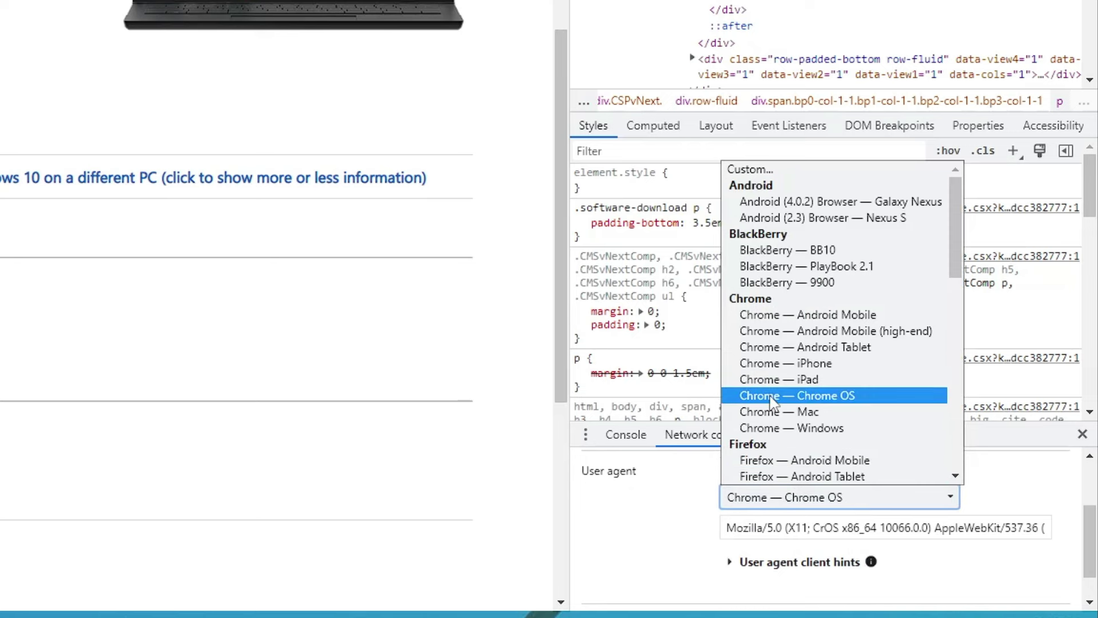
click(832, 395)
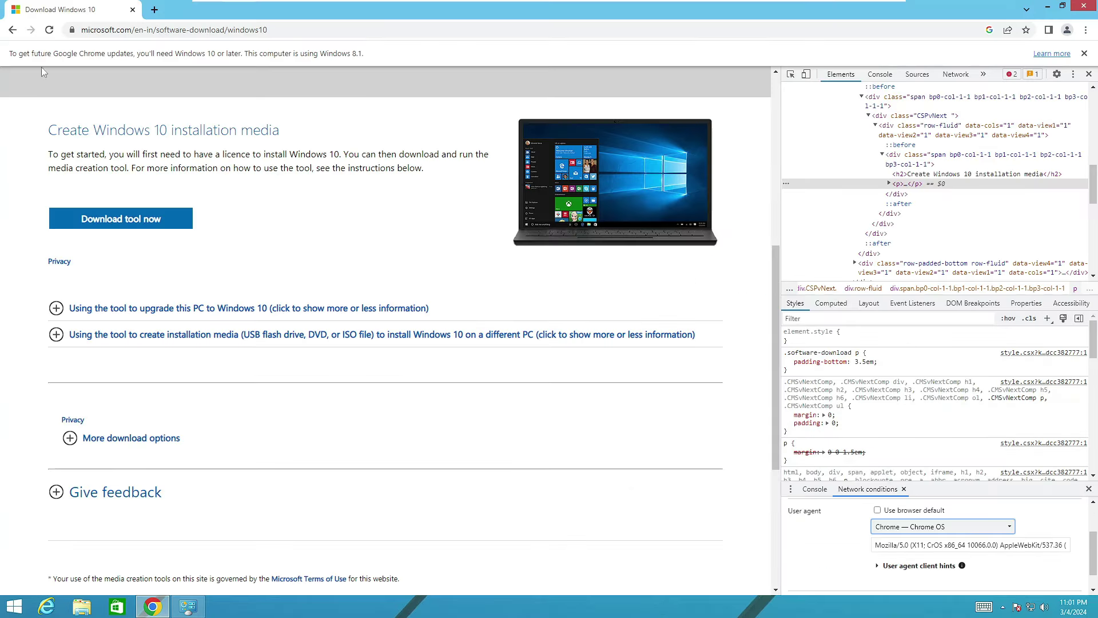
Reload the page, close DevTools, and confirm Windows 10 (multi-edition ISO) as the edition.
click(49, 32)
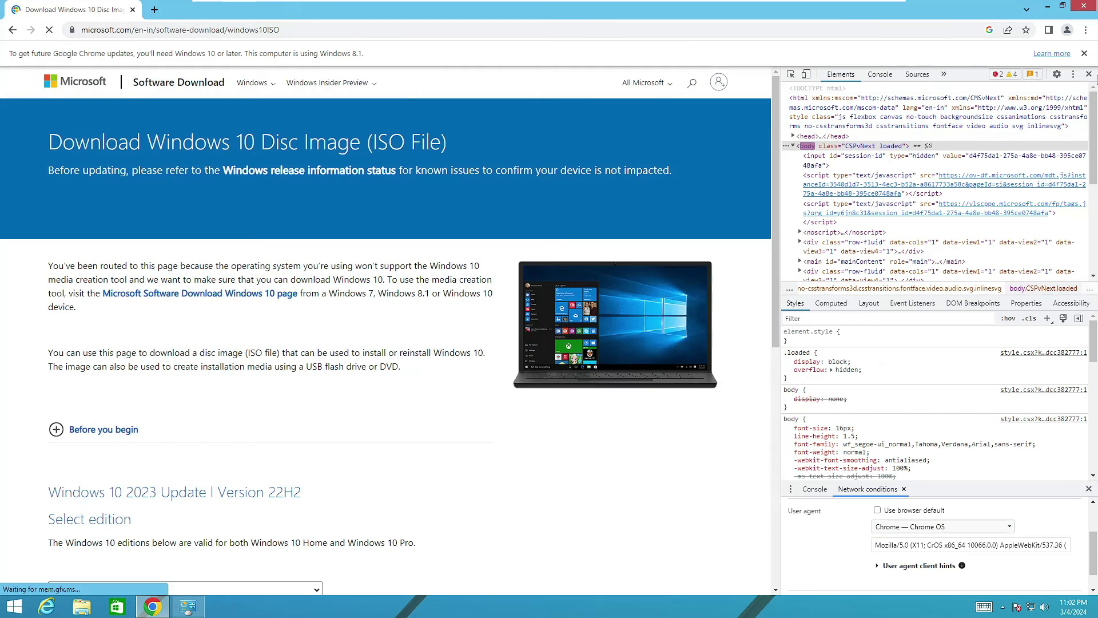
click(1089, 74)
scroll(369, 307, down, 2)
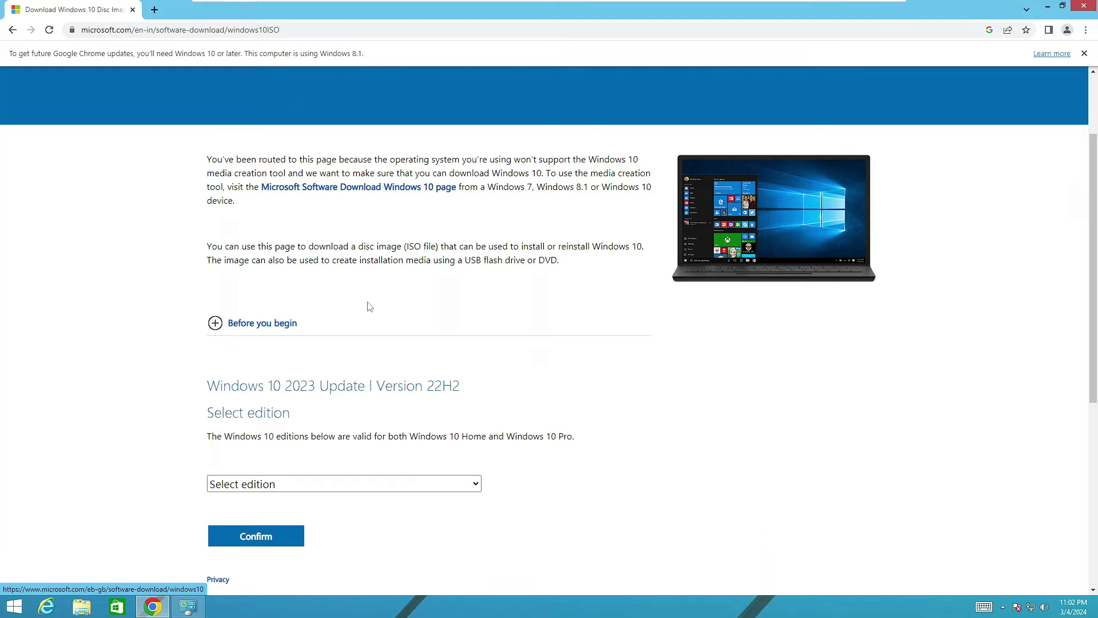
scroll(369, 307, down, 2)
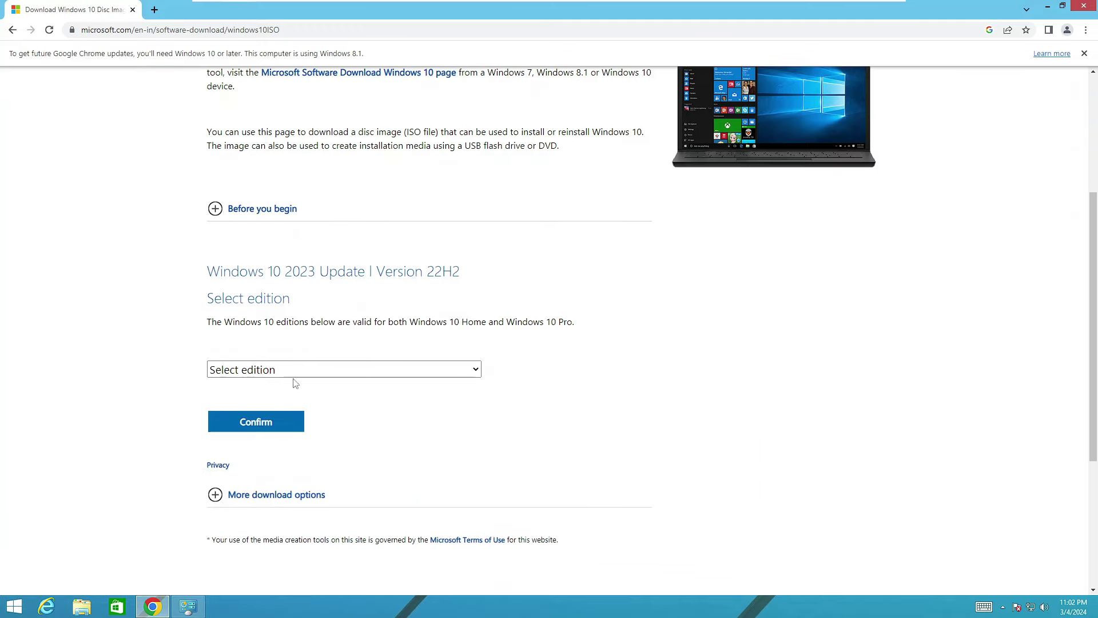
click(320, 373)
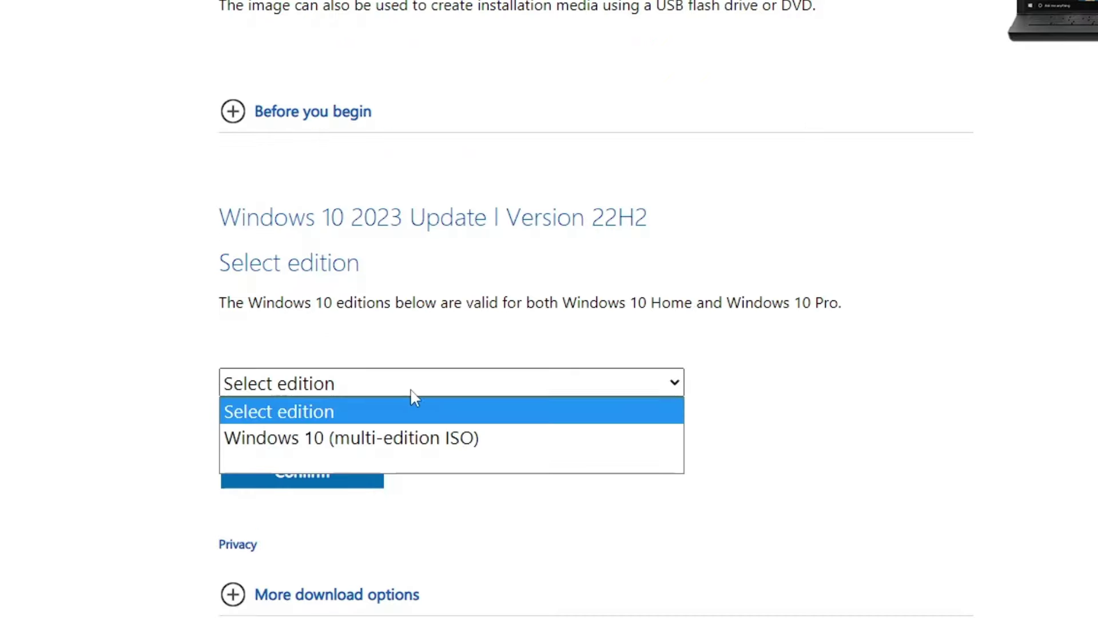
click(361, 439)
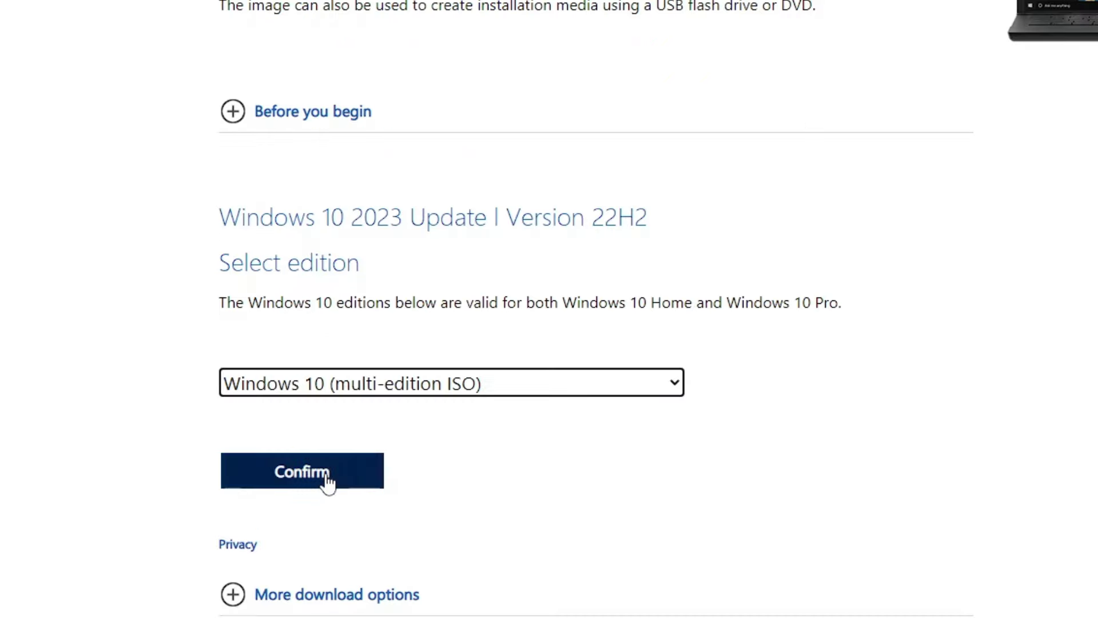
click(327, 481)
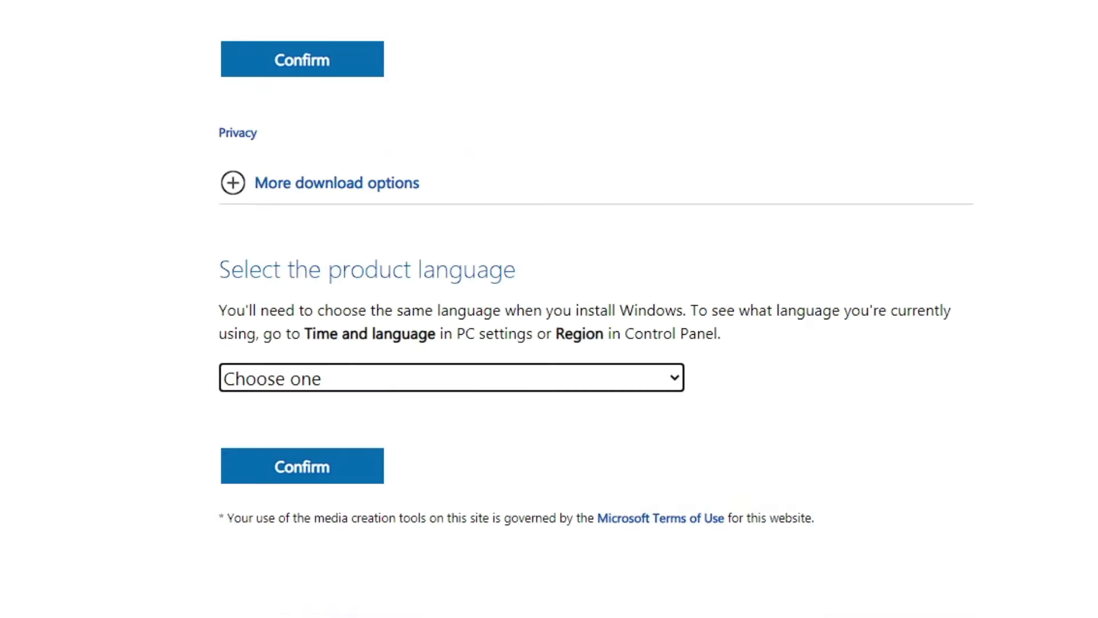
Choose English (United States) as the product language and confirm it.
click(399, 381)
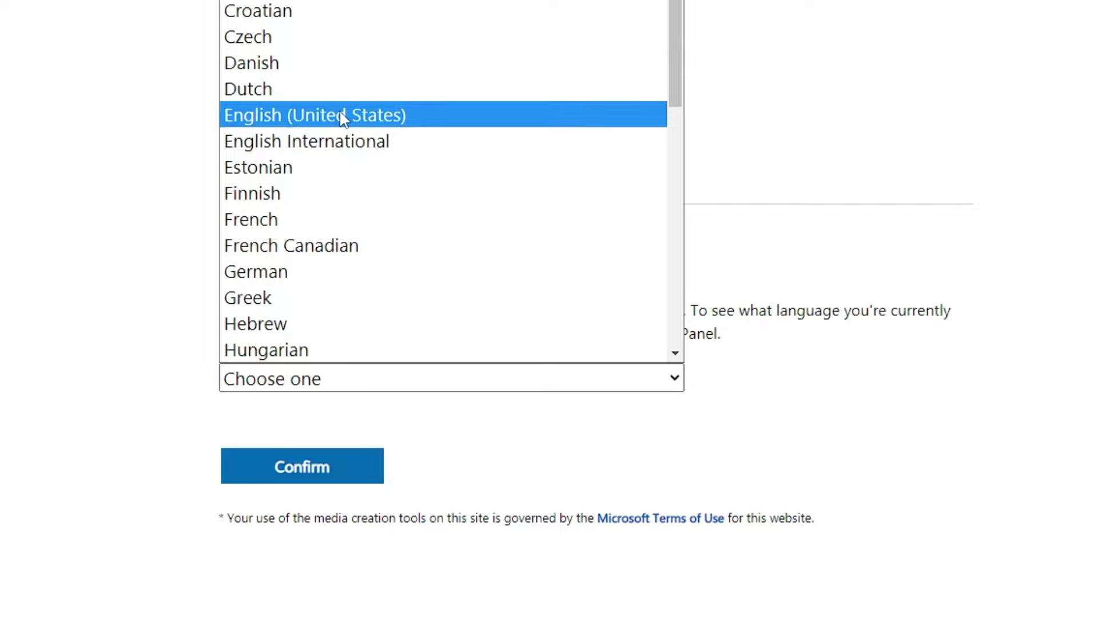
click(381, 115)
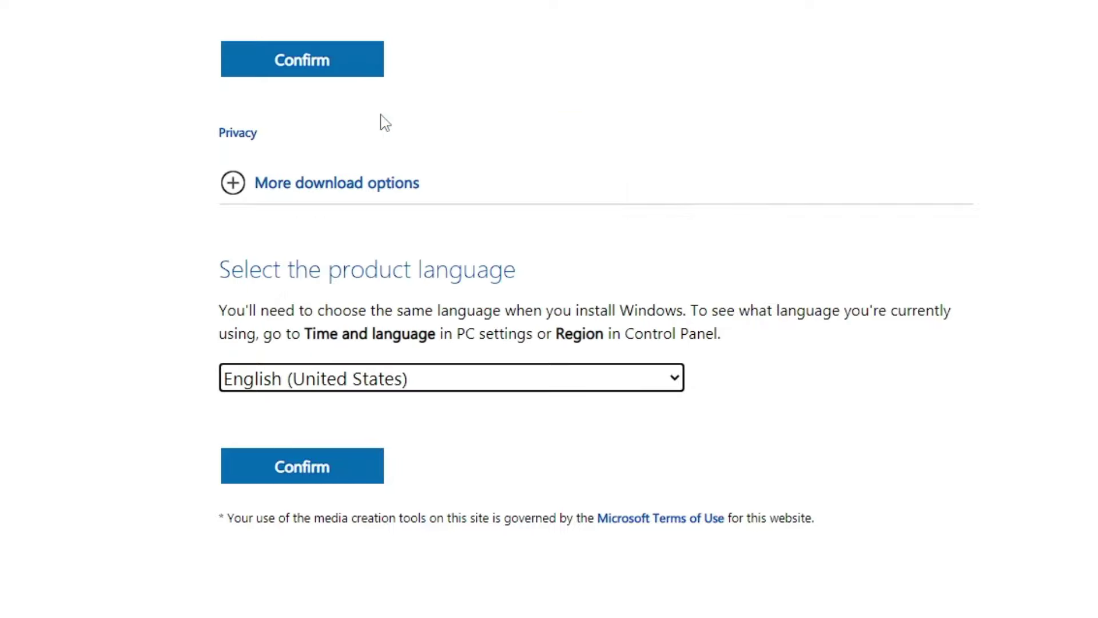
click(340, 476)
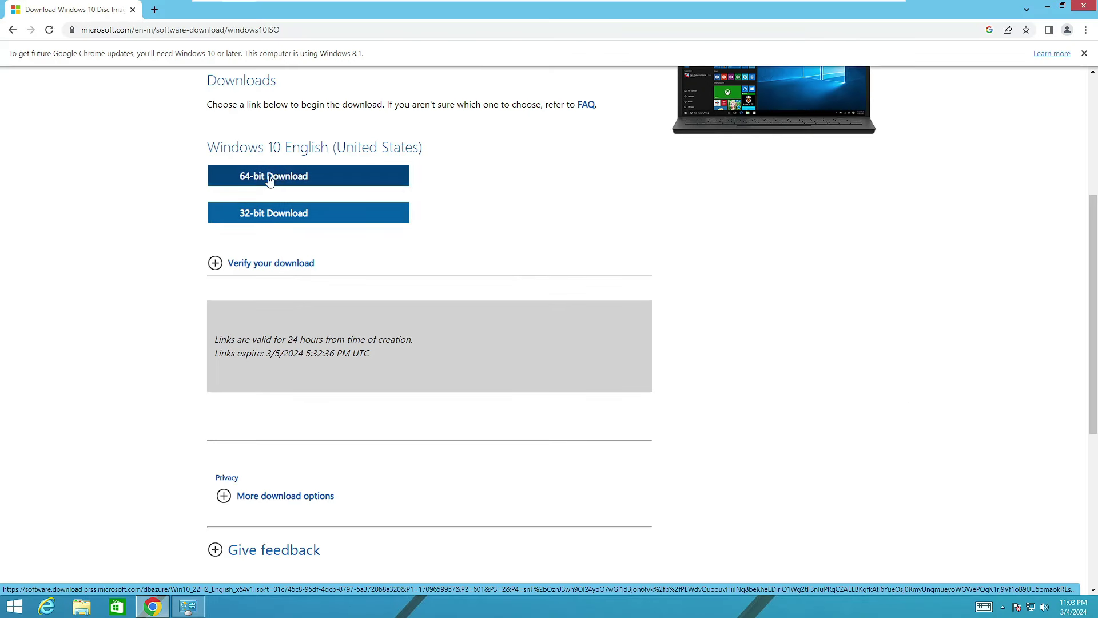
click(13, 609)
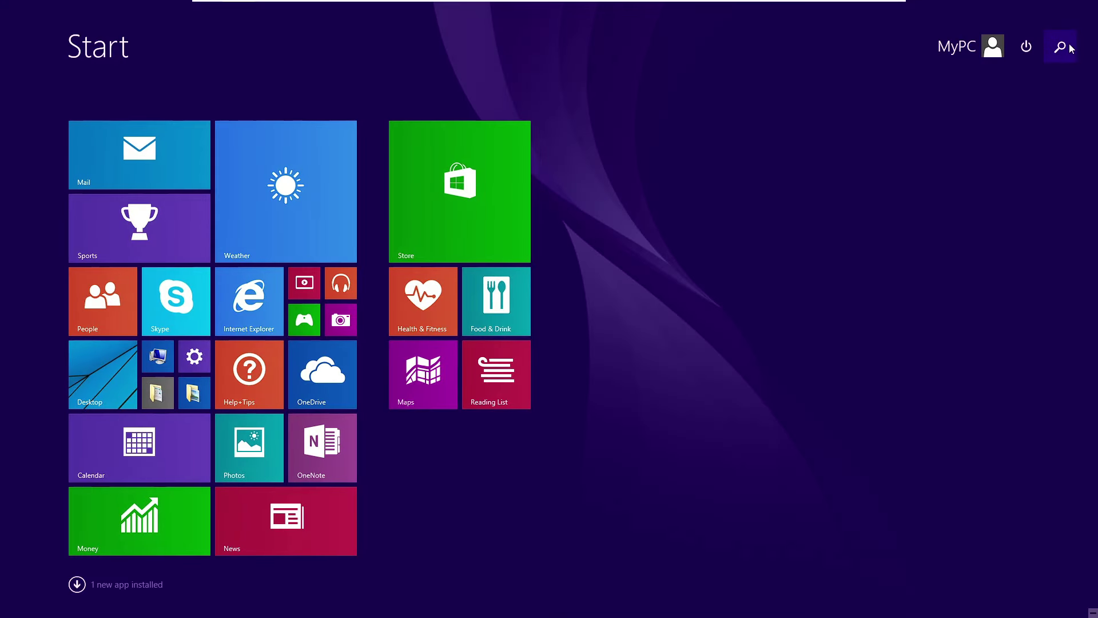
click(1061, 48)
text(sy)
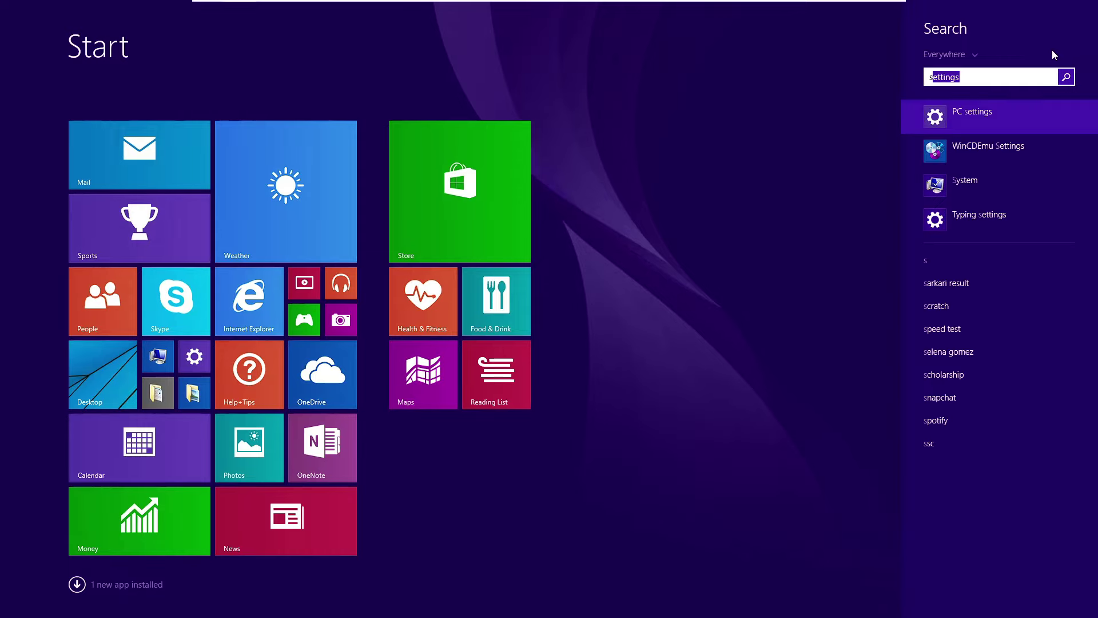
text(ste)
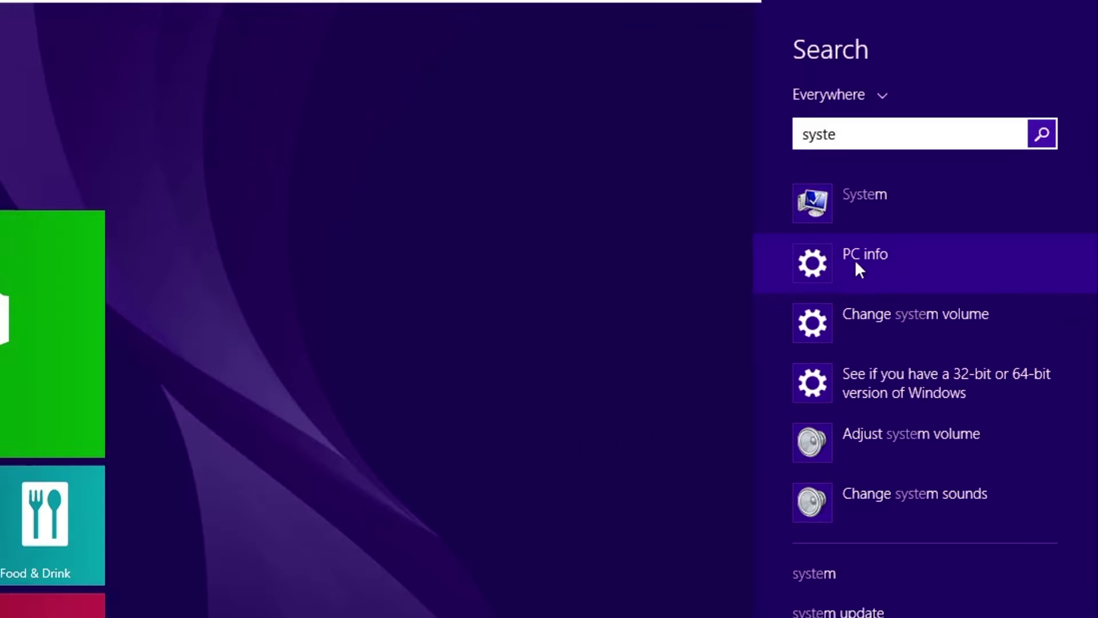
click(871, 262)
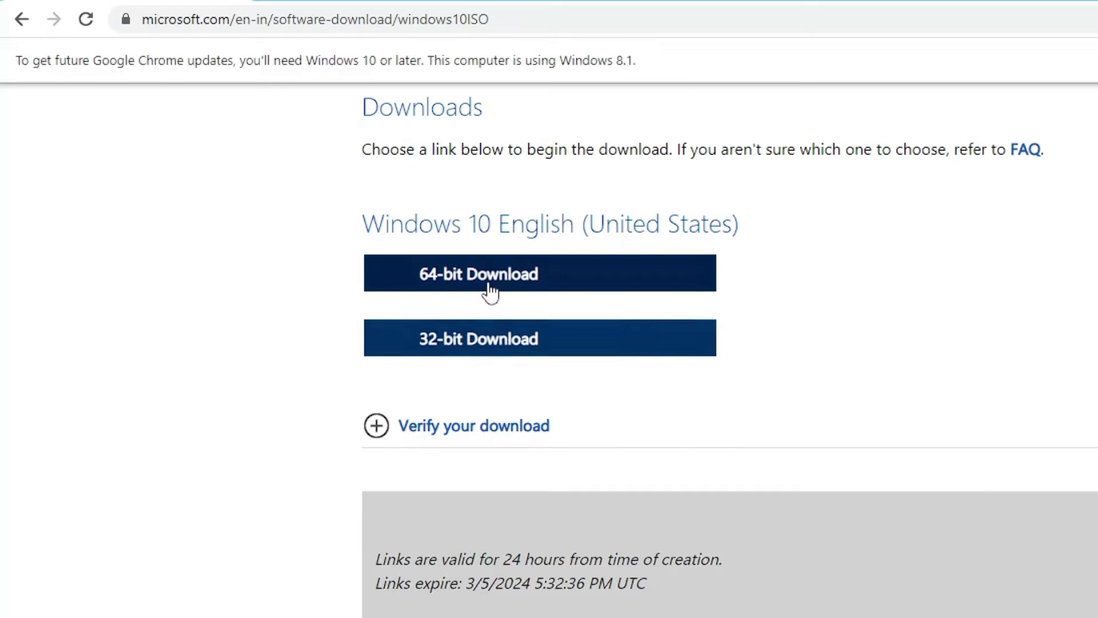
Start the 64-bit Windows 10 English ISO download.
click(518, 282)
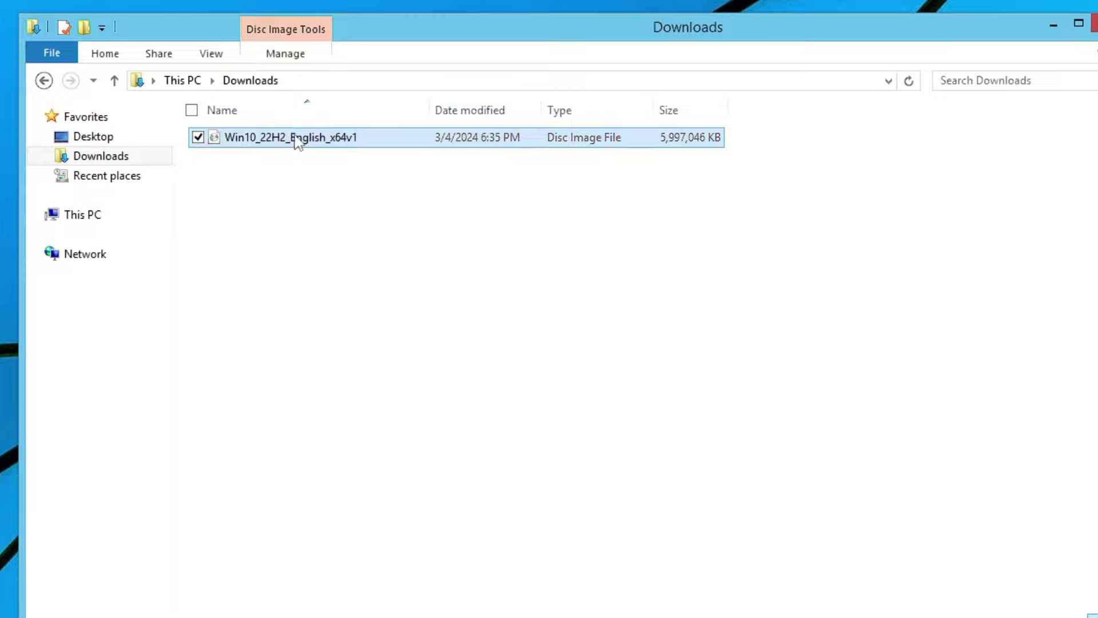
Mount Win10_22H2_English_x64v1 and run its setup with administrator approval.
right_click(467, 206)
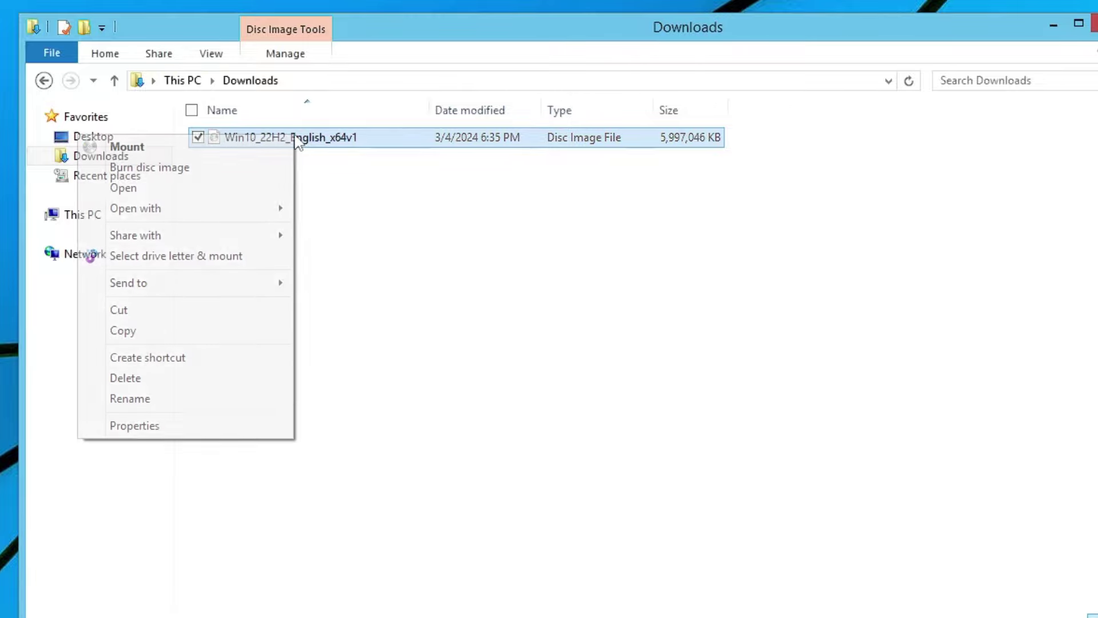
click(256, 148)
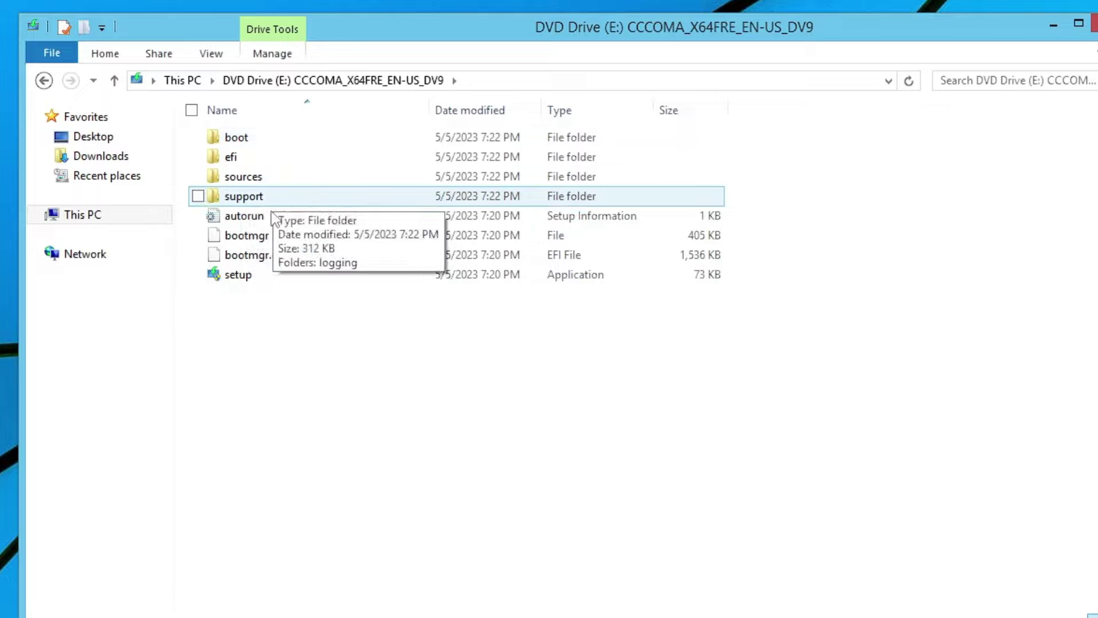
double_click(250, 277)
click(504, 341)
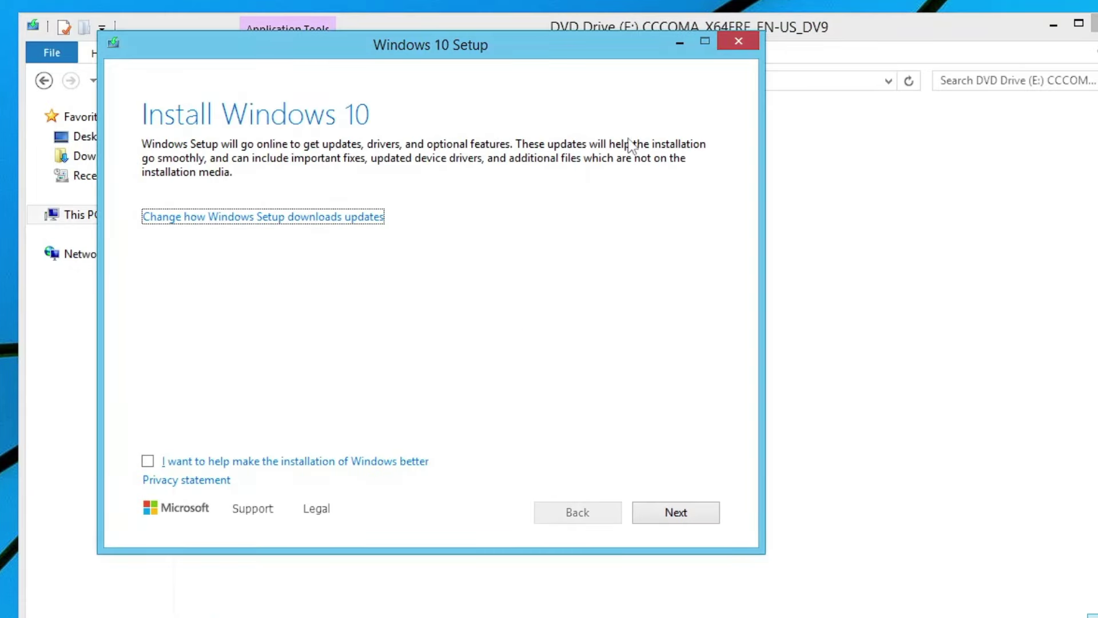
Minimize Explorer, set Setup's update download option to 'Not right now', and continue.
click(1054, 26)
drag(467, 52, 503, 50)
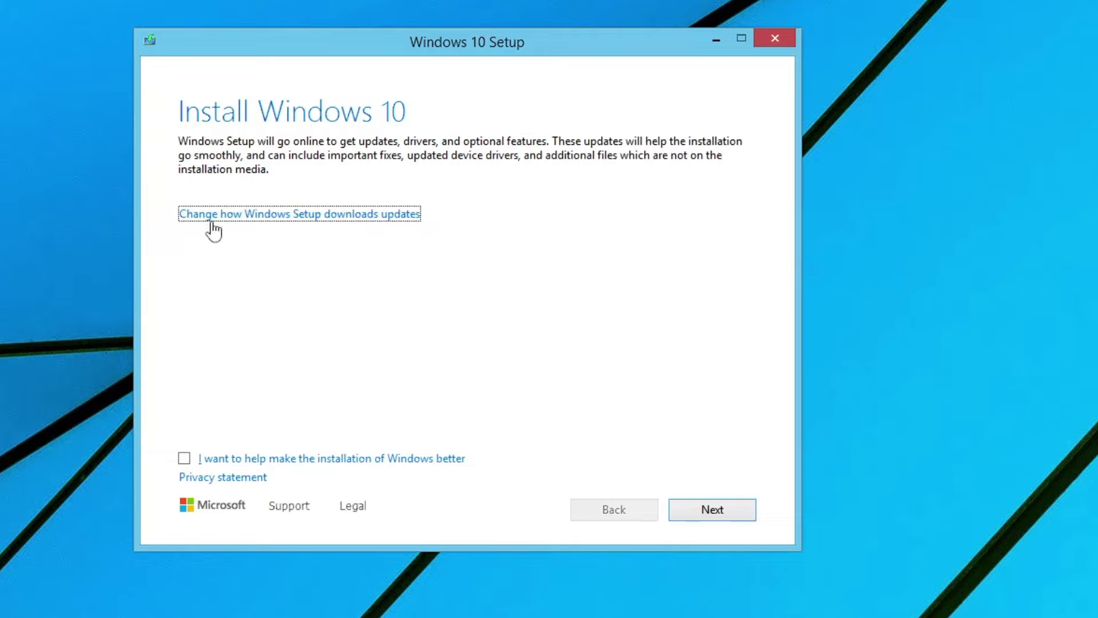
click(385, 228)
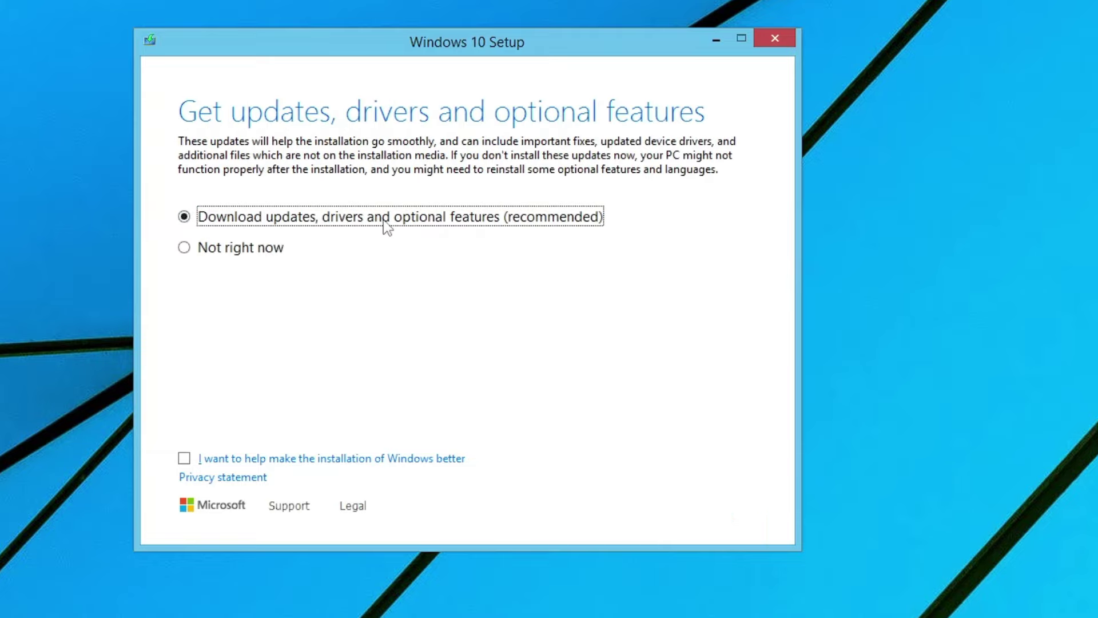
click(234, 252)
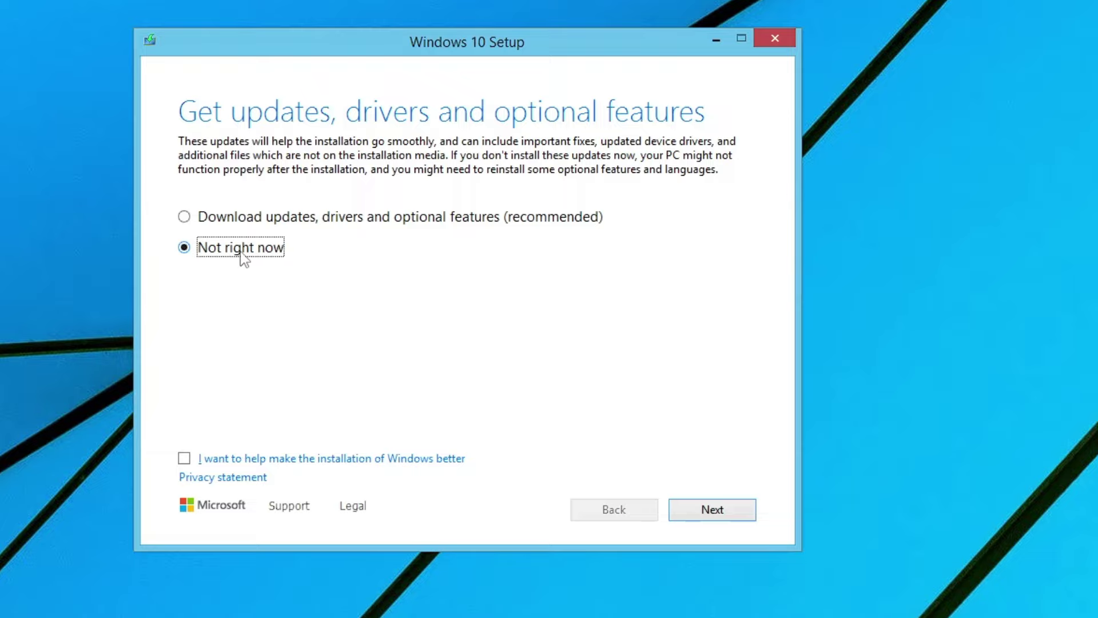
click(707, 512)
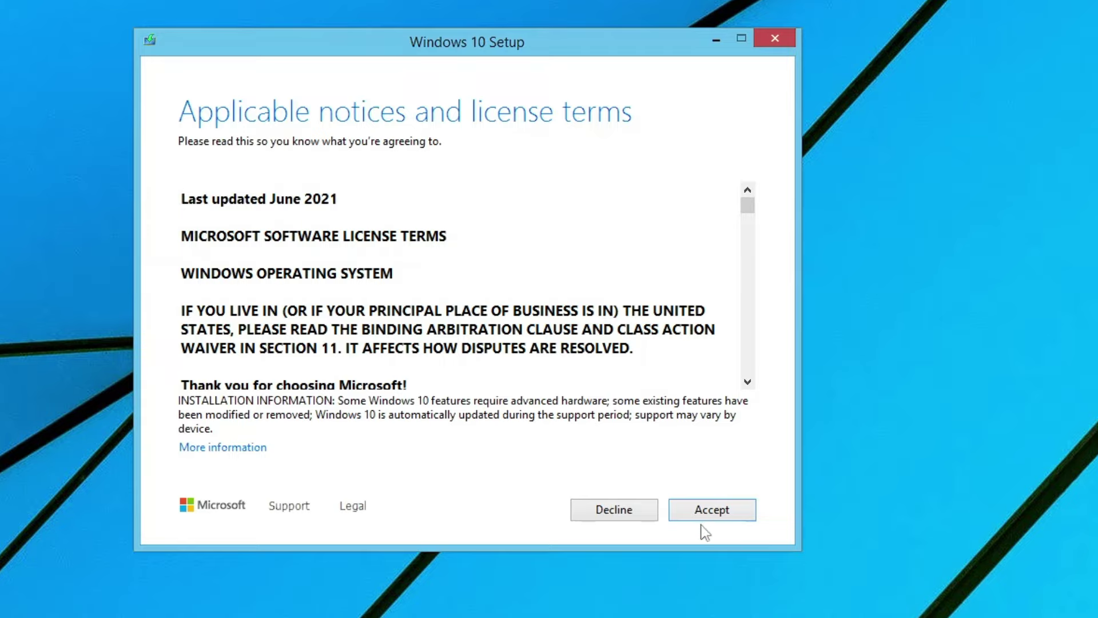
Accept the license terms and choose 'Keep personal files and apps' before continuing.
click(712, 511)
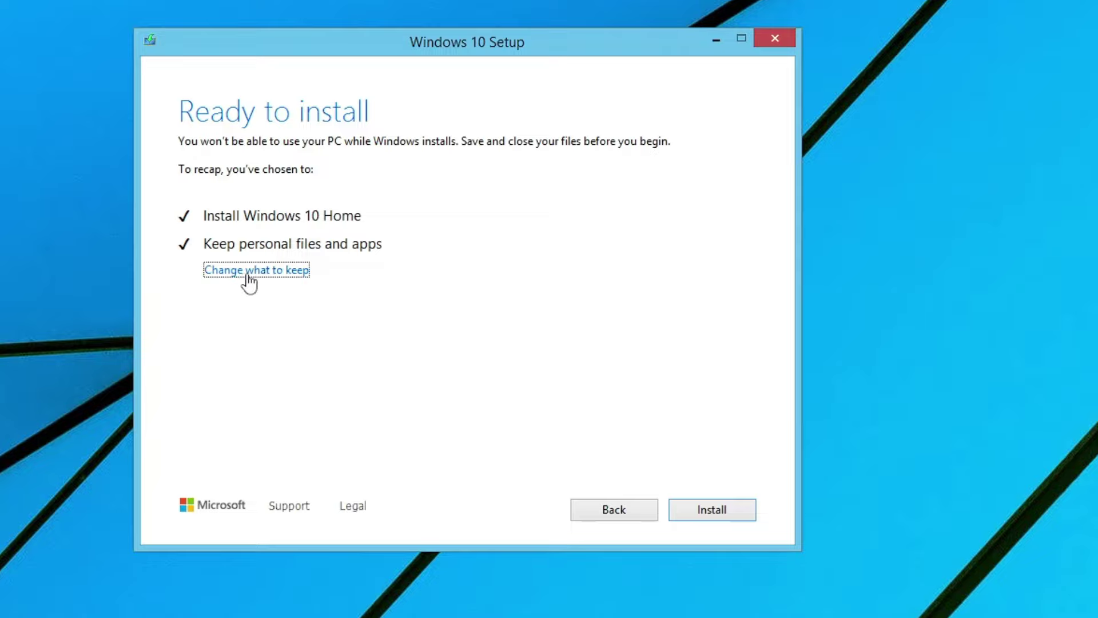
click(269, 276)
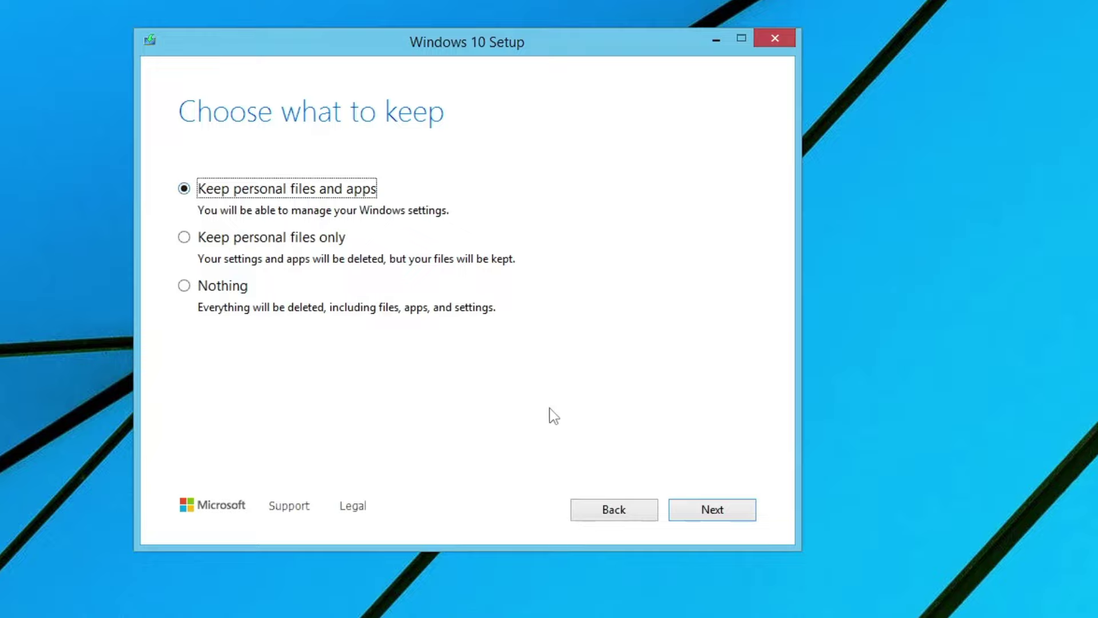
click(715, 514)
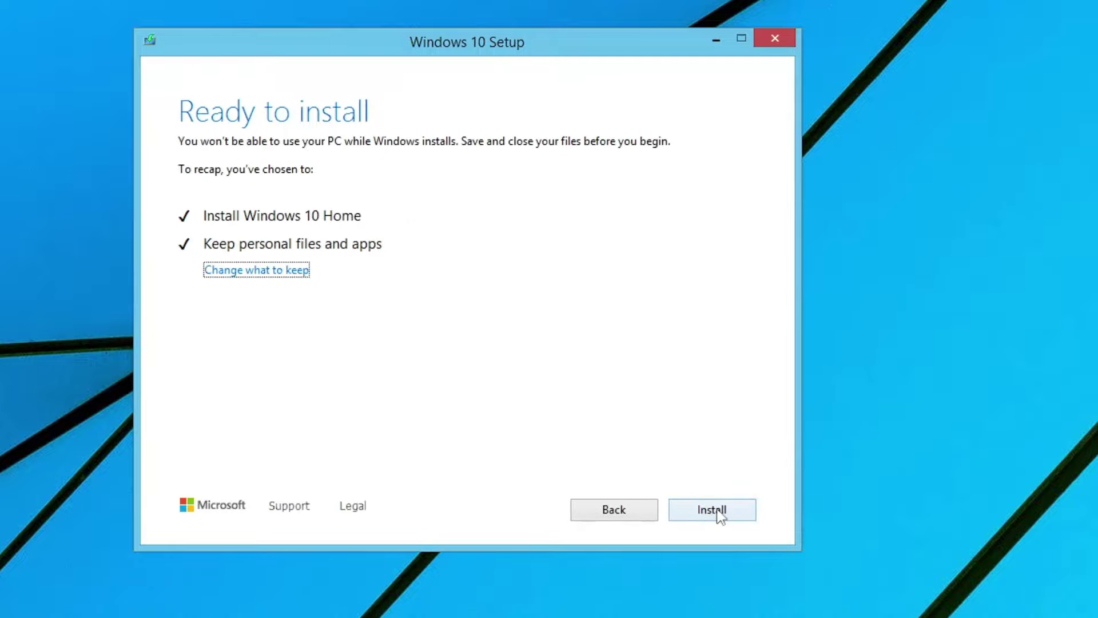
Start the Windows 10 upgrade install and let it run to the Windows 10 desktop.
click(717, 514)
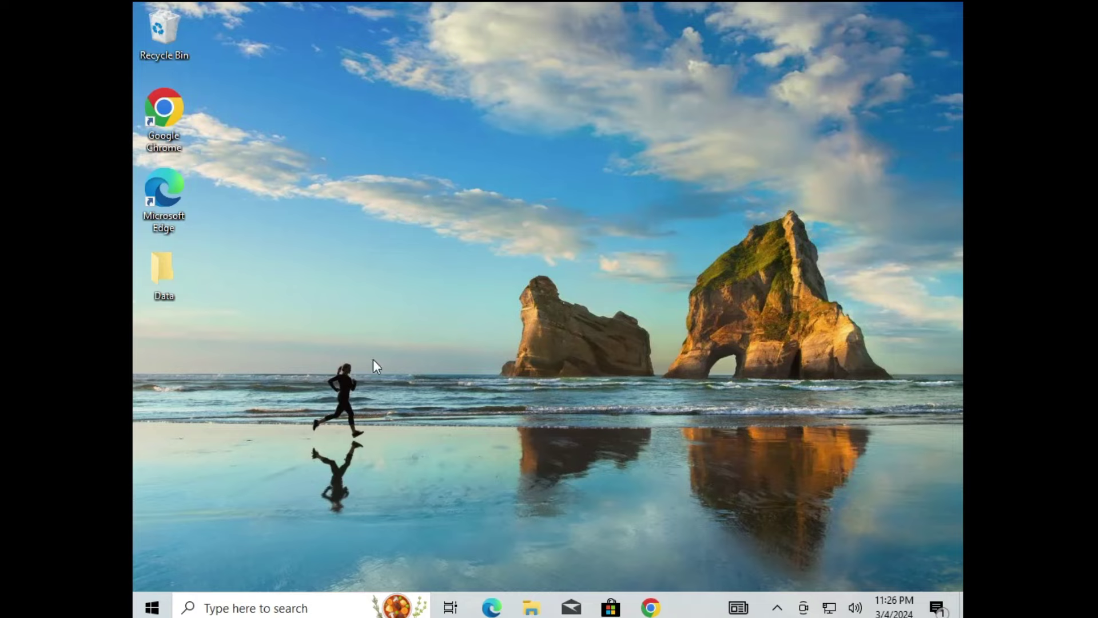
Check the Chrome shortcut and Data folder survived, then find Win10_22H2_English_x64v1 in Downloads.
click(183, 117)
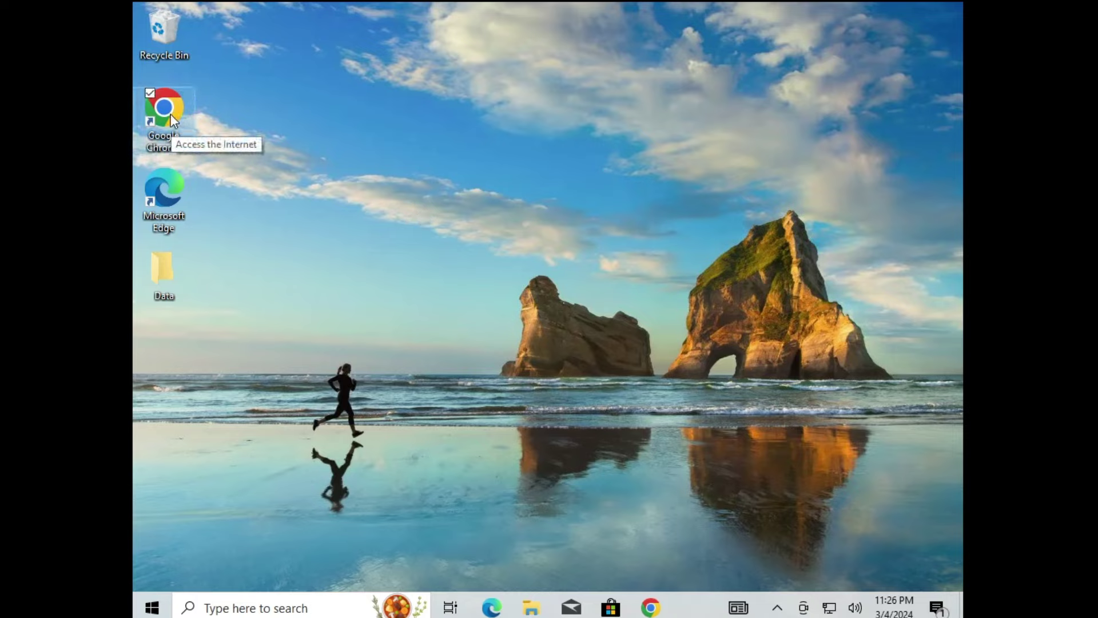
click(165, 283)
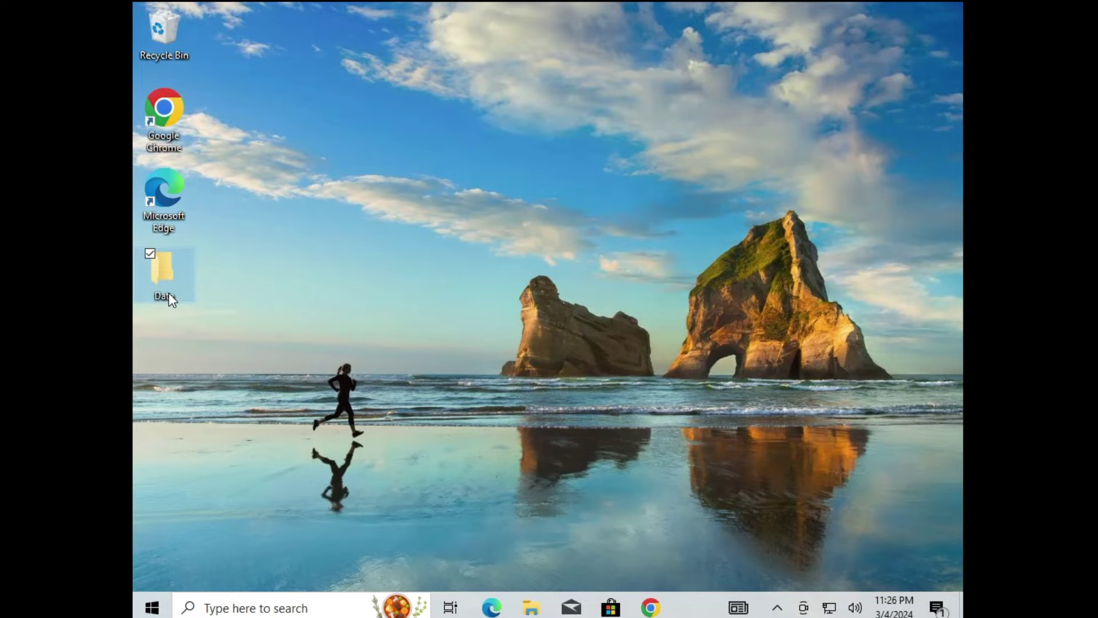
click(531, 606)
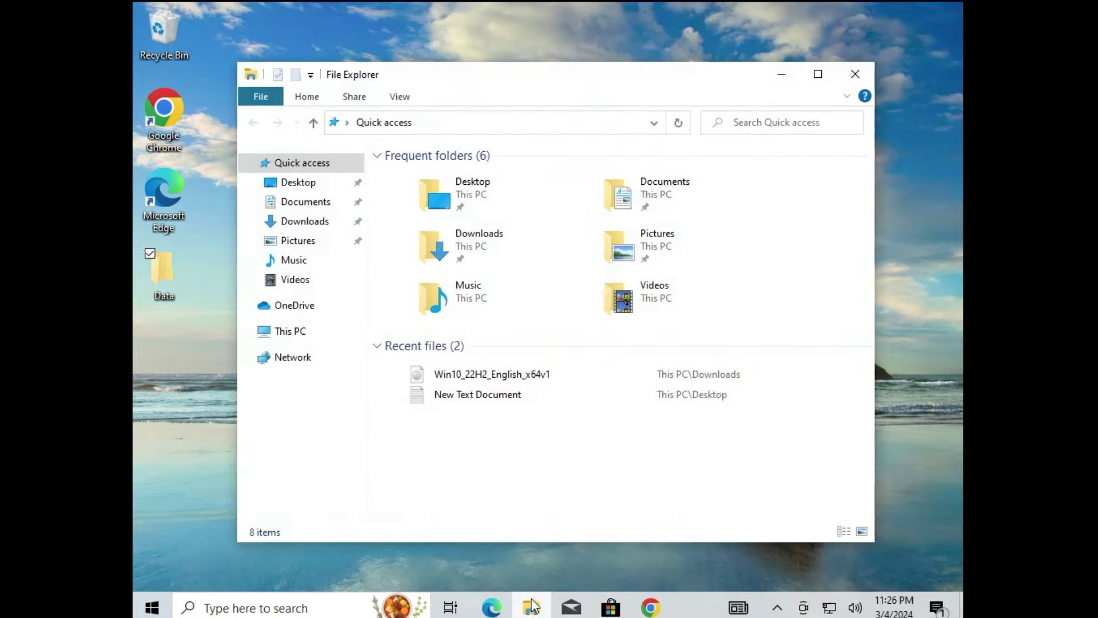
click(321, 222)
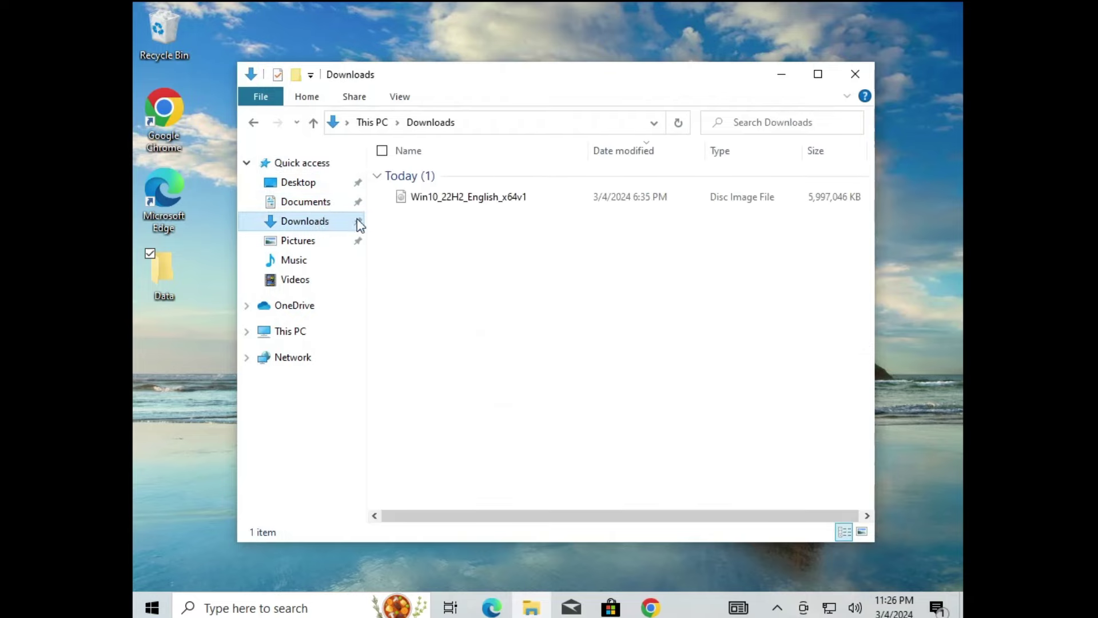
click(473, 203)
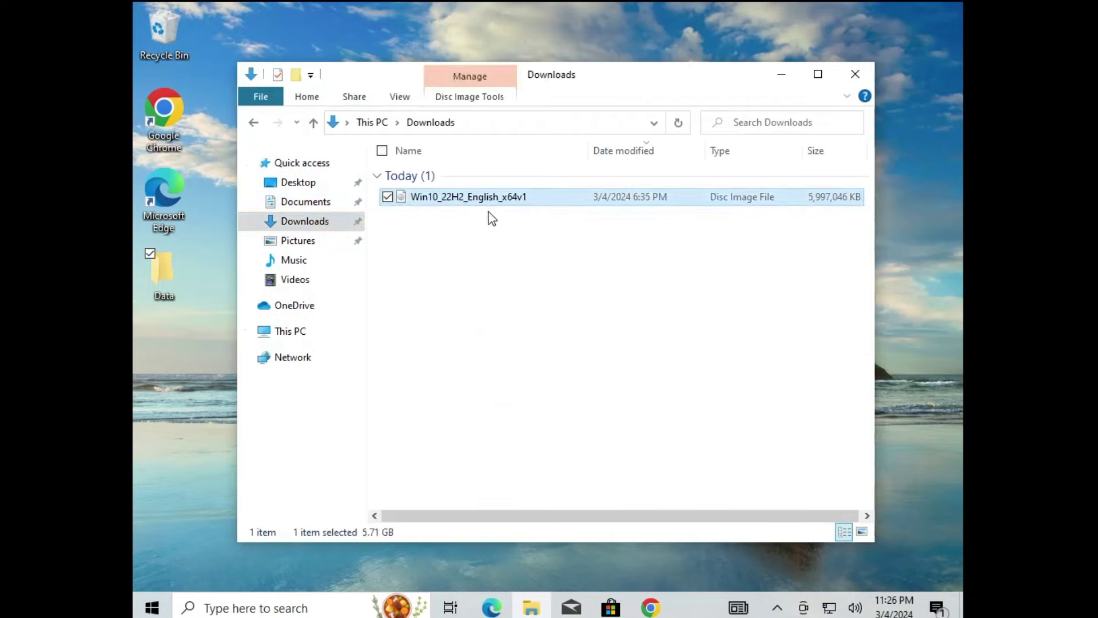